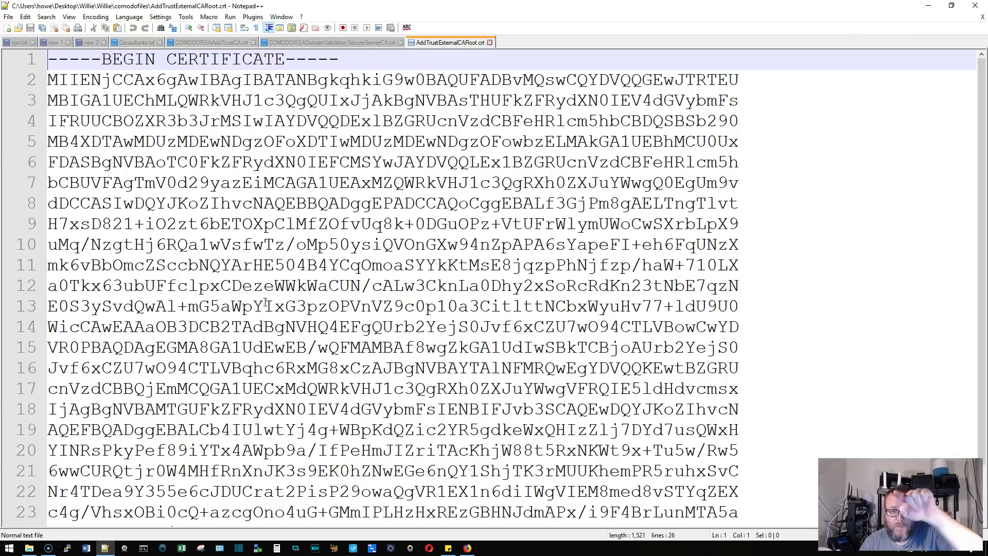
Bring up COMODORSAAddTrustCA.crt, whose certificate sits on one long line.
{"action": "scroll", "coordinate": [214, 197], "scroll_direction": "down", "scroll_amount": 1}
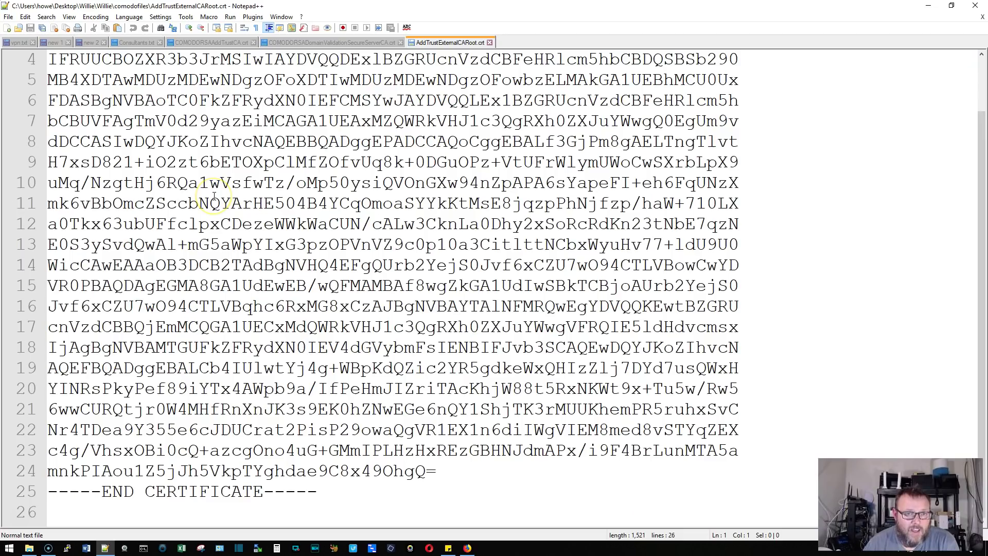
{"action": "scroll", "coordinate": [231, 222], "scroll_direction": "up", "scroll_amount": 1}
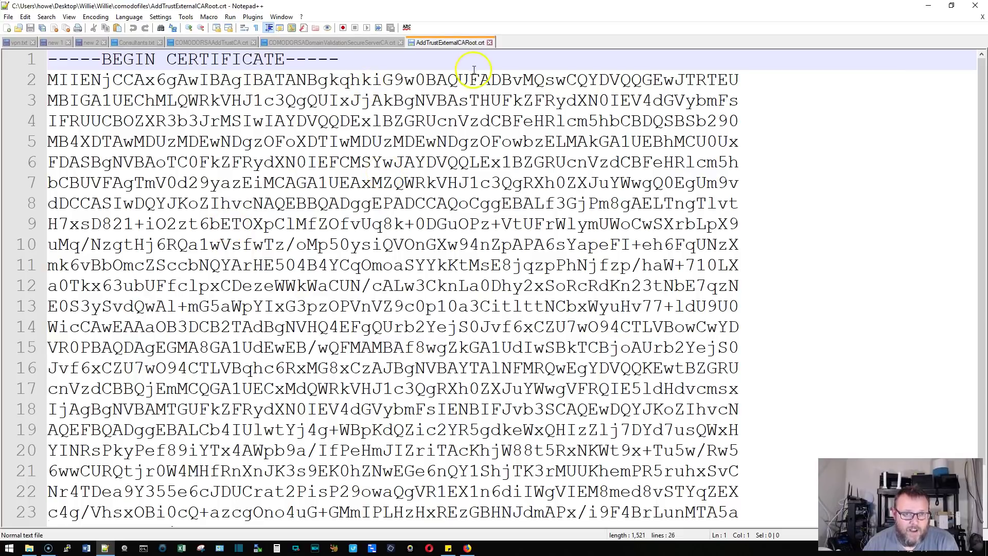
{"action": "left_click", "coordinate": [426, 45]}
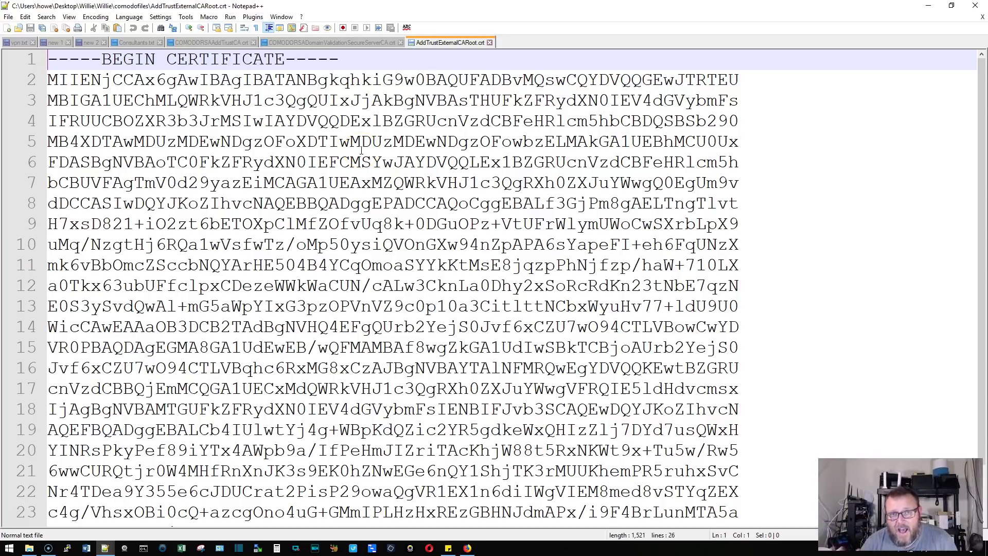
{"action": "left_click", "coordinate": [222, 41]}
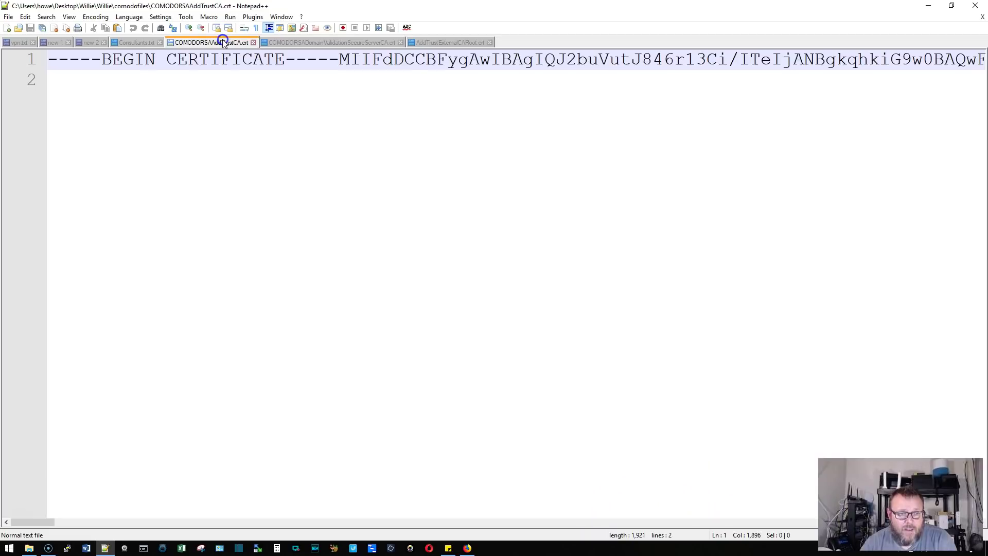
Check the line ends of the multi-line AddTrustExternalCARoot.crt, then go back to COMODORSAAddTrustCA.crt.
{"action": "left_click", "coordinate": [439, 42]}
{"action": "left_click_drag", "start_coordinate": [48, 81], "coordinate": [739, 163]}
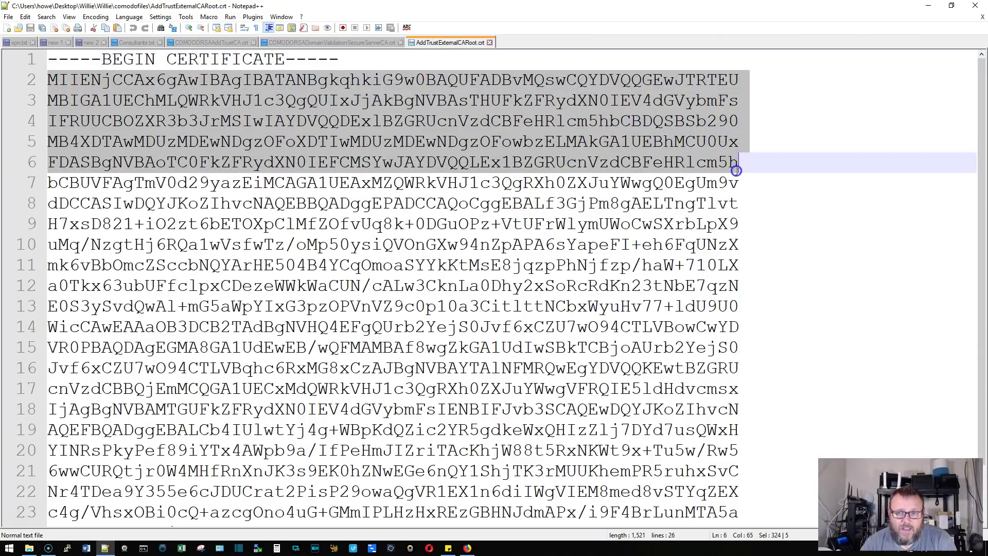
{"action": "left_click", "coordinate": [741, 100]}
{"action": "left_click", "coordinate": [741, 80]}
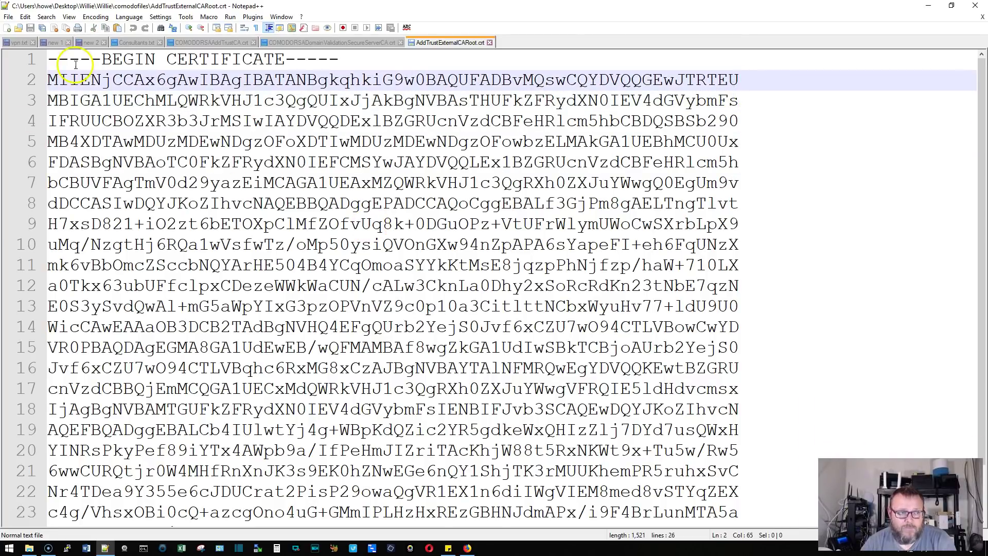
{"action": "left_click", "coordinate": [349, 57]}
{"action": "left_click", "coordinate": [737, 80]}
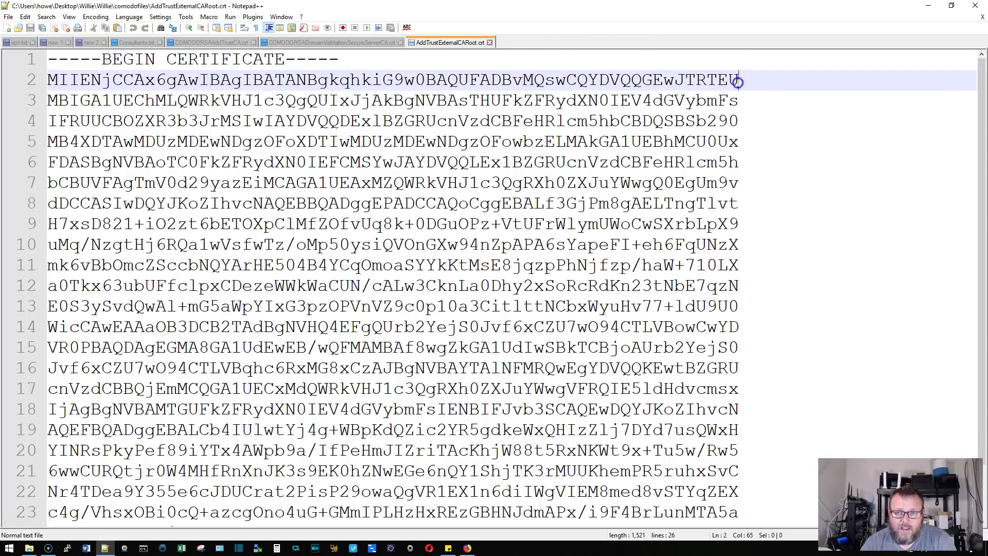
{"action": "scroll", "coordinate": [756, 183], "scroll_direction": "down", "scroll_amount": 1}
{"action": "scroll", "coordinate": [541, 319], "scroll_direction": "up", "scroll_amount": 1}
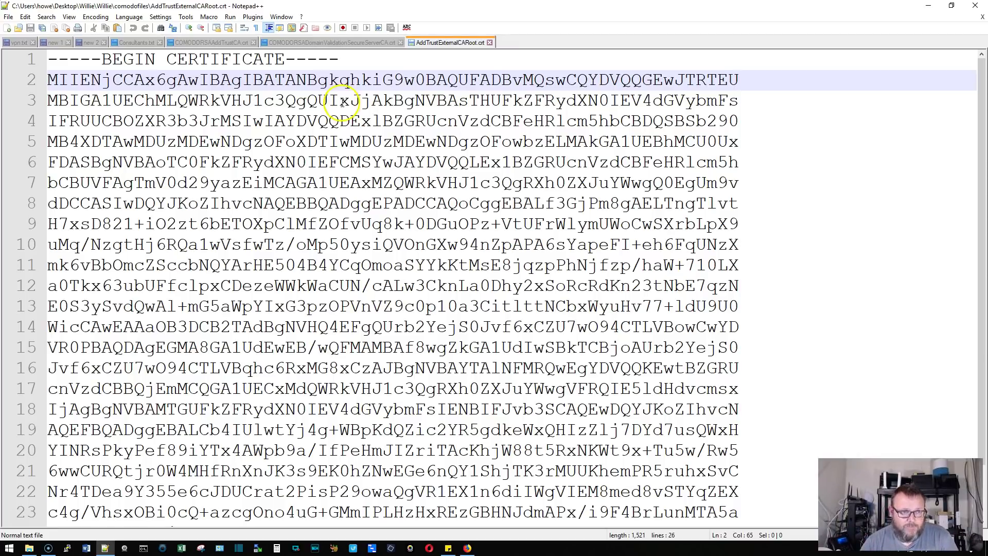
{"action": "left_click", "coordinate": [209, 42]}
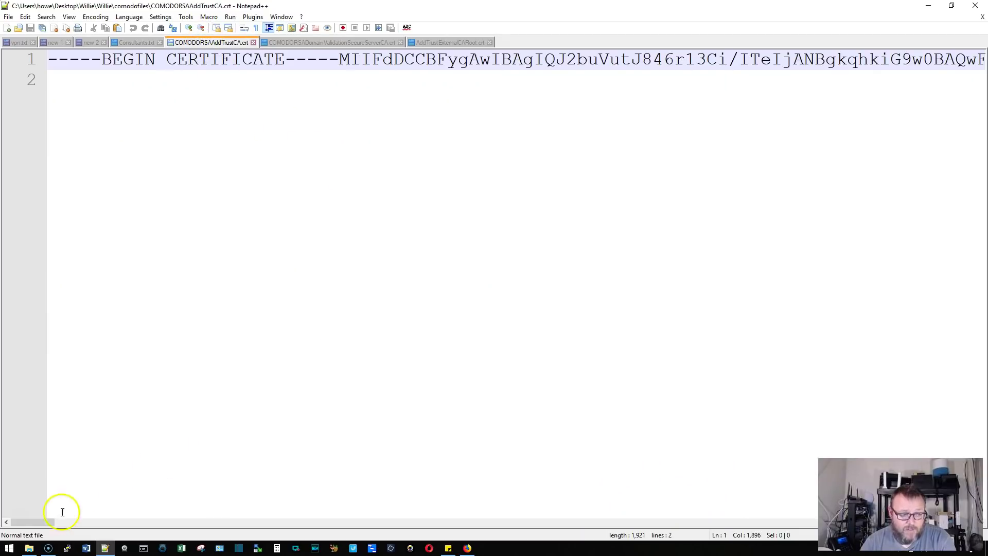
{"action": "left_click_drag", "start_coordinate": [45, 522], "coordinate": [14, 540]}
Select all of COMODORSADomainValidationSecureServerCA.crt and scroll along its single 2,117-character line.
{"action": "left_click", "coordinate": [313, 42]}
{"action": "key", "text": "ctrl+a"}
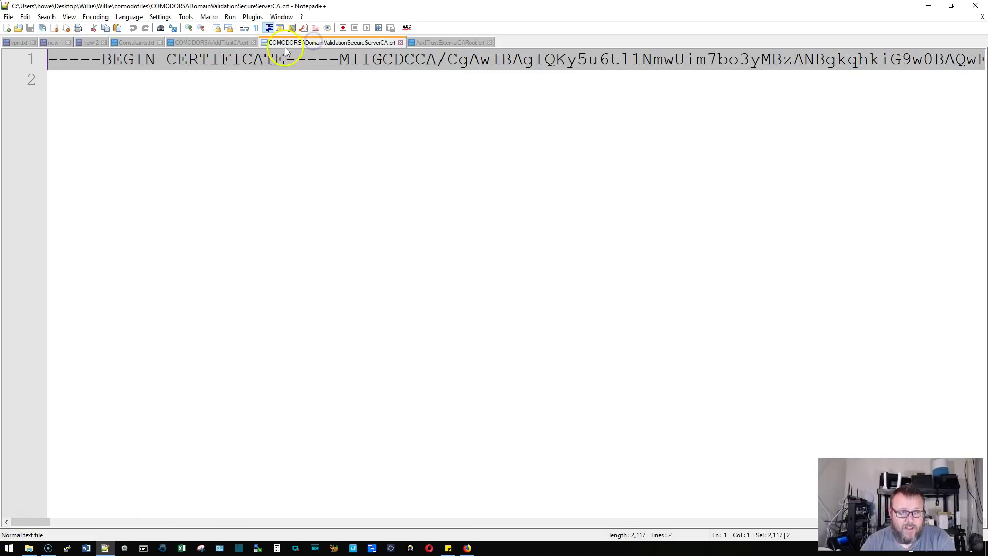
{"action": "left_click", "coordinate": [332, 106]}
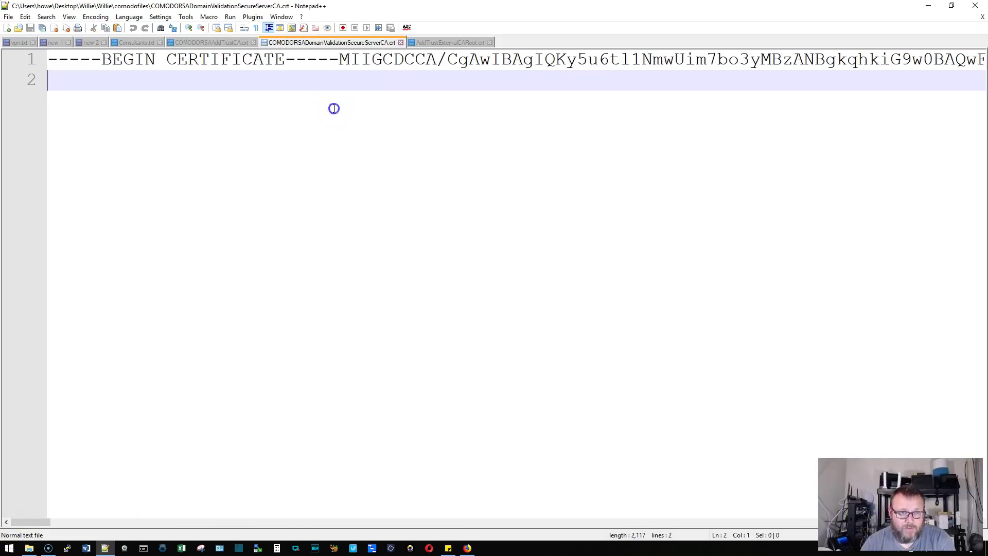
{"action": "left_click", "coordinate": [424, 60]}
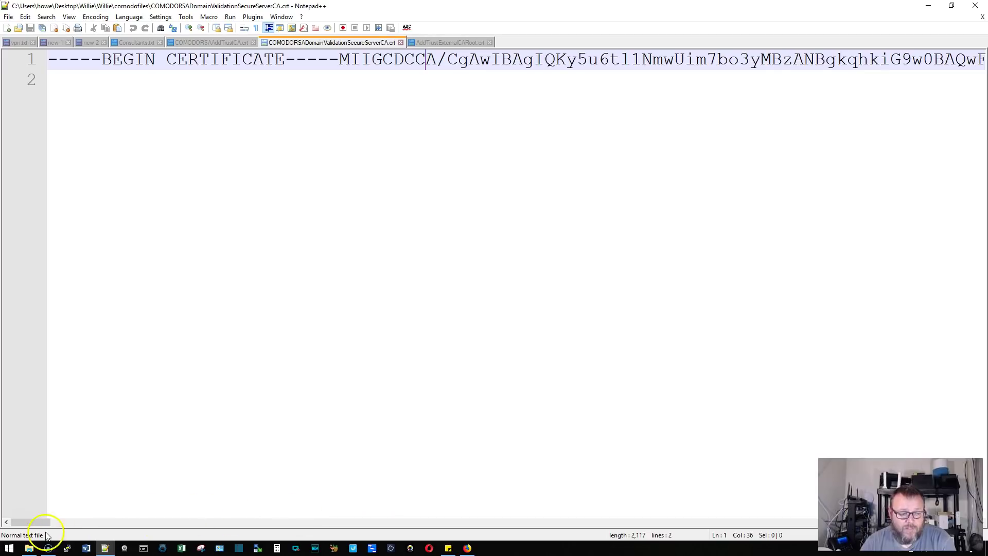
{"action": "mouse_move", "coordinate": [38, 524]}
{"action": "left_mouse_down"}
{"action": "mouse_move", "coordinate": [815, 533]}
{"action": "mouse_move", "coordinate": [31, 522]}
{"action": "left_mouse_up"}
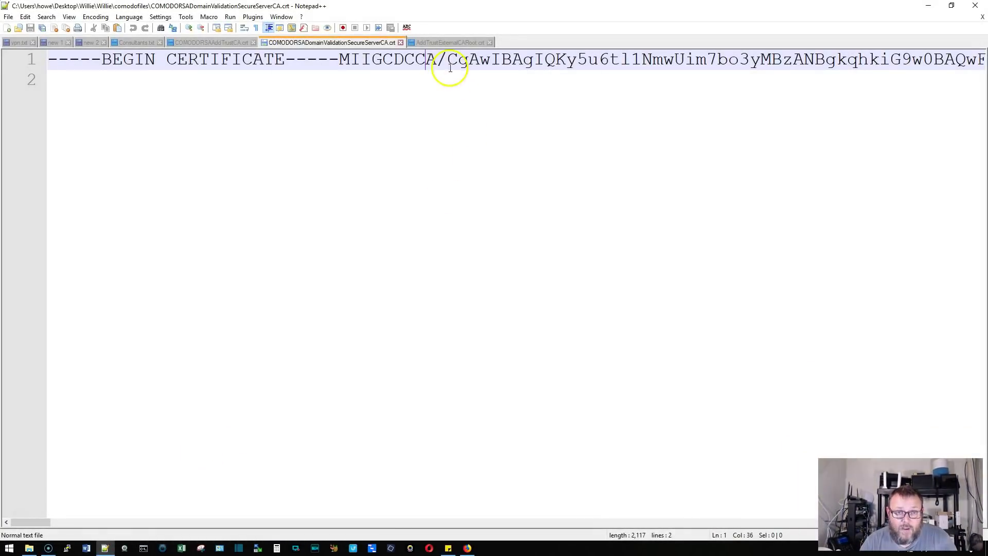
In AddTrustExternalCARoot.crt, join the first Base64 lines onto the BEGIN CERTIFICATE line.
{"action": "left_click", "coordinate": [449, 42]}
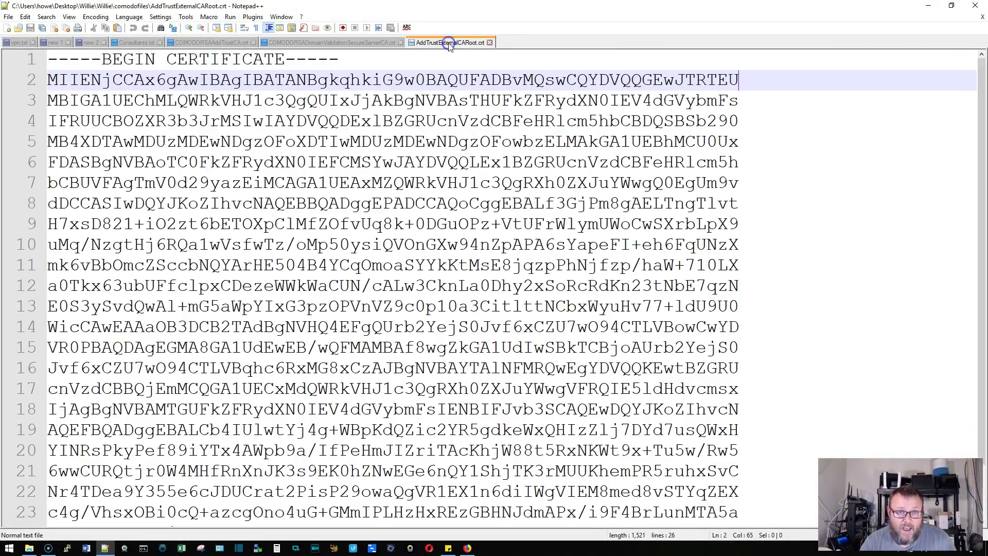
{"action": "left_click", "coordinate": [350, 59]}
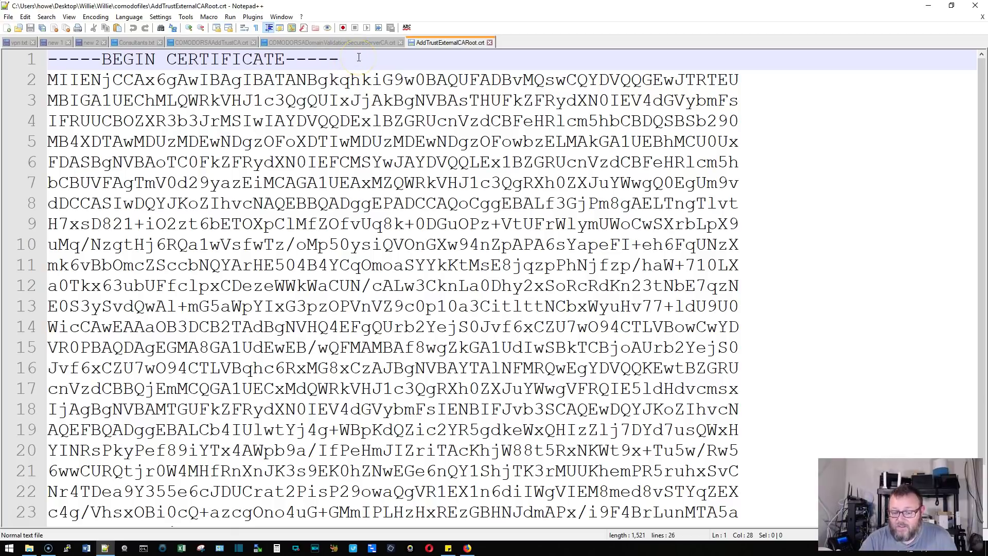
{"action": "key", "text": "Delete"}
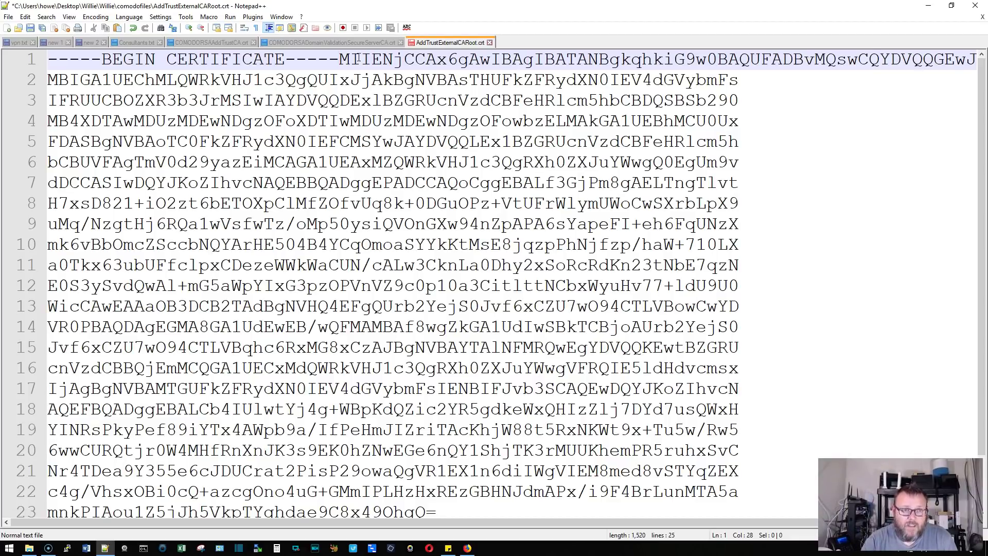
{"action": "left_click", "coordinate": [48, 81]}
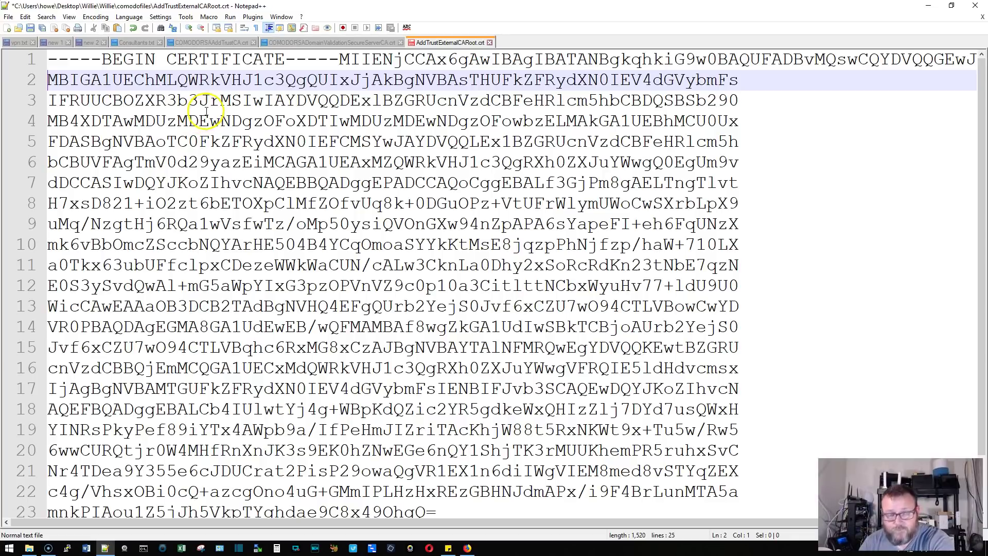
{"action": "key", "text": "BackSpace"}
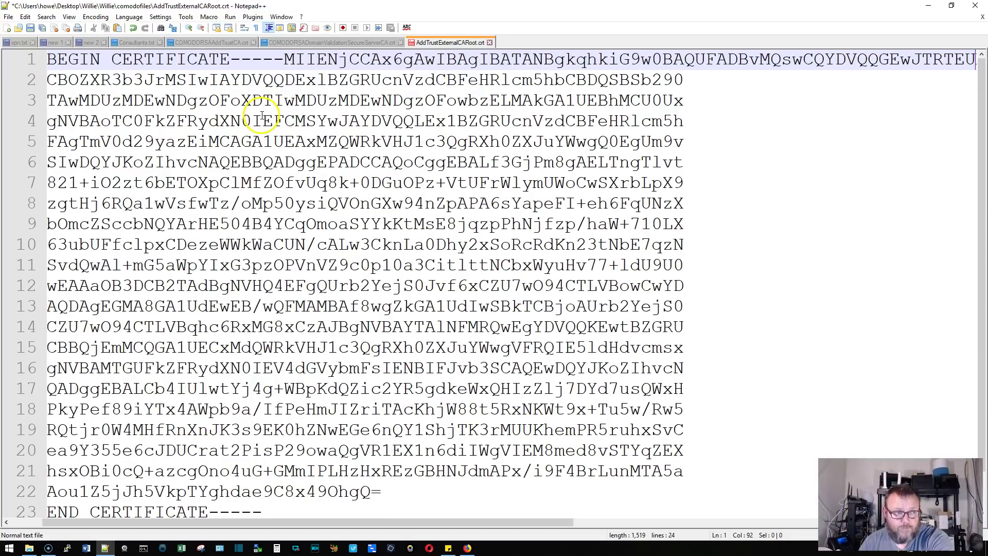
{"action": "left_click", "coordinate": [48, 81]}
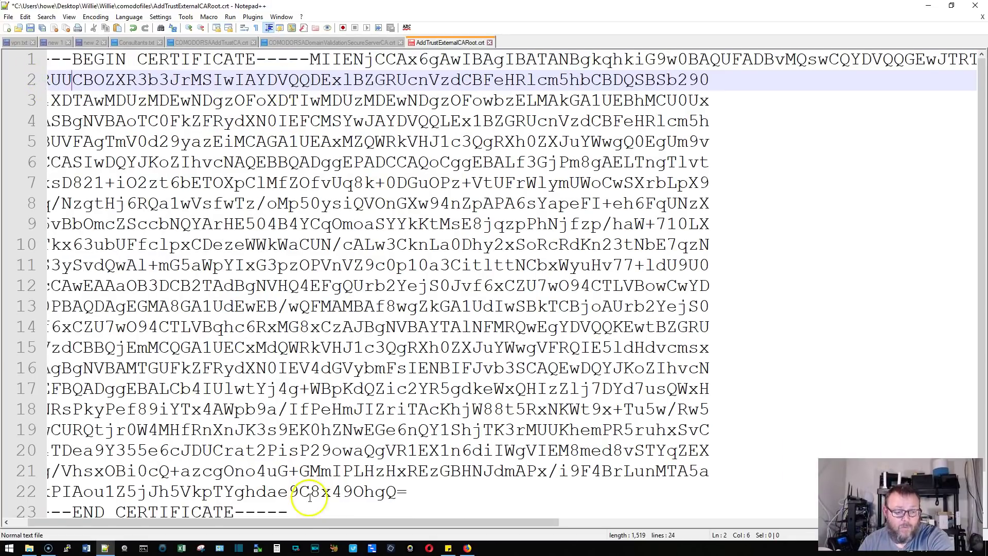
{"action": "left_click_drag", "start_coordinate": [300, 523], "coordinate": [283, 523]}
{"action": "left_click", "coordinate": [48, 80]}
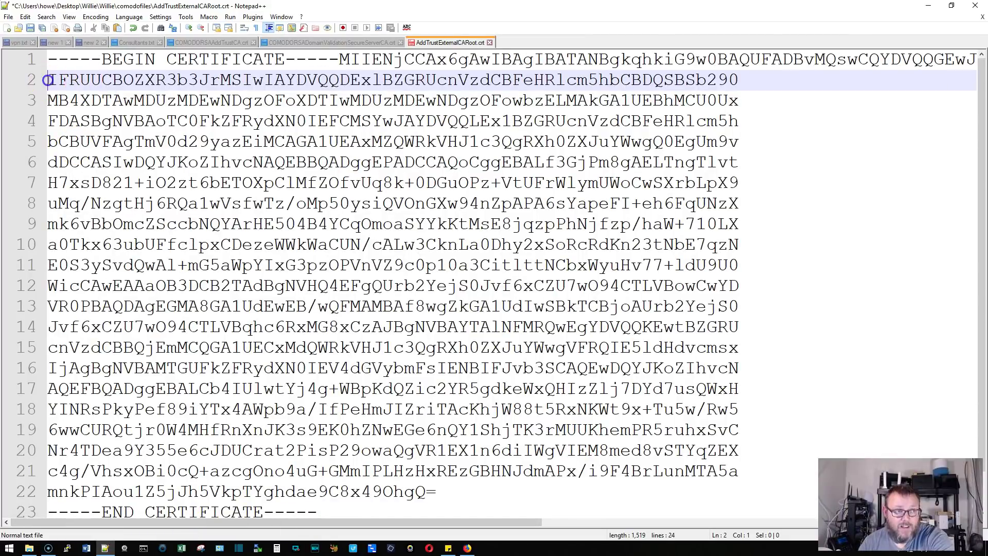
{"action": "key", "text": "BackSpace"}
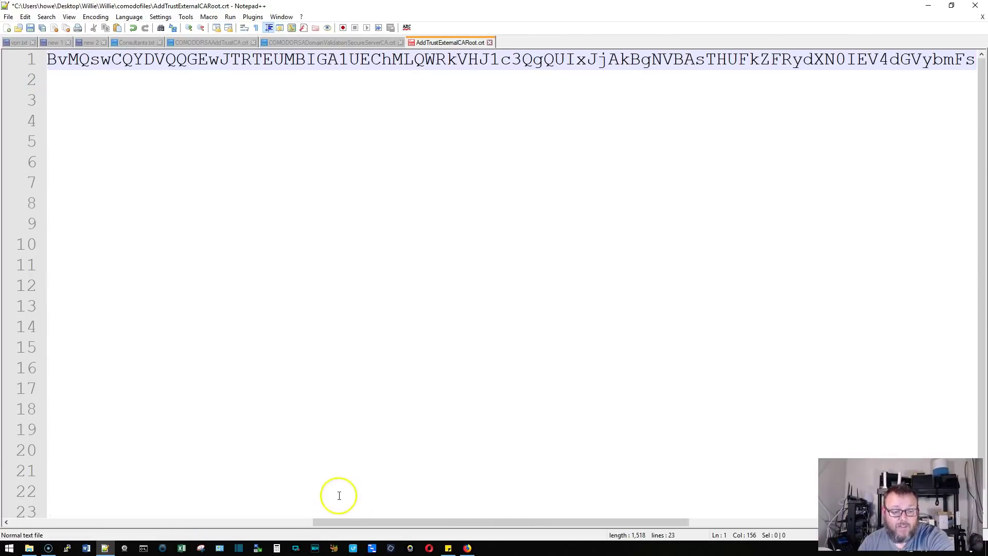
Join four more Base64 lines onto line 1, leaving the file at 19 lines.
{"action": "left_click_drag", "start_coordinate": [393, 521], "coordinate": [134, 522]}
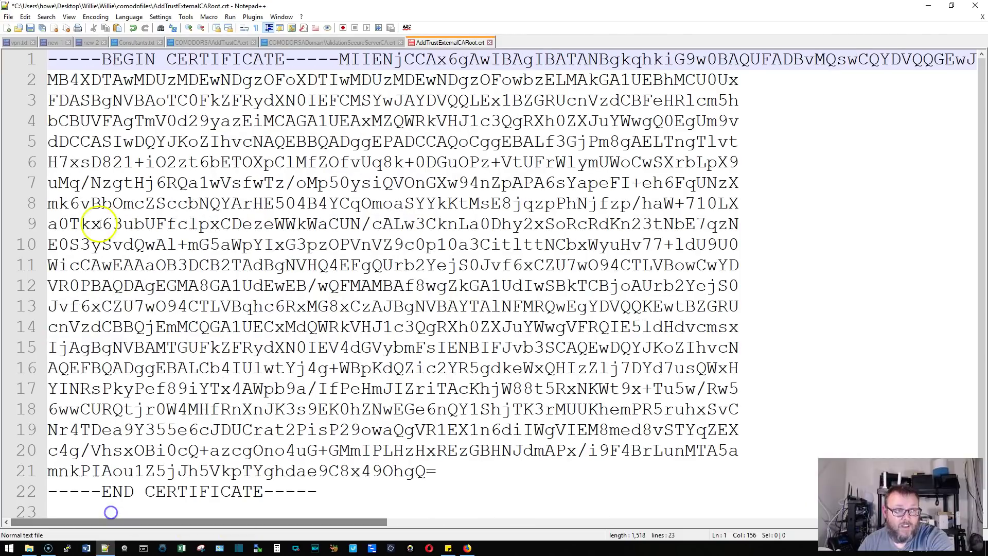
{"action": "left_click", "coordinate": [48, 78]}
{"action": "key", "text": "BackSpace"}
{"action": "key", "text": "End"}
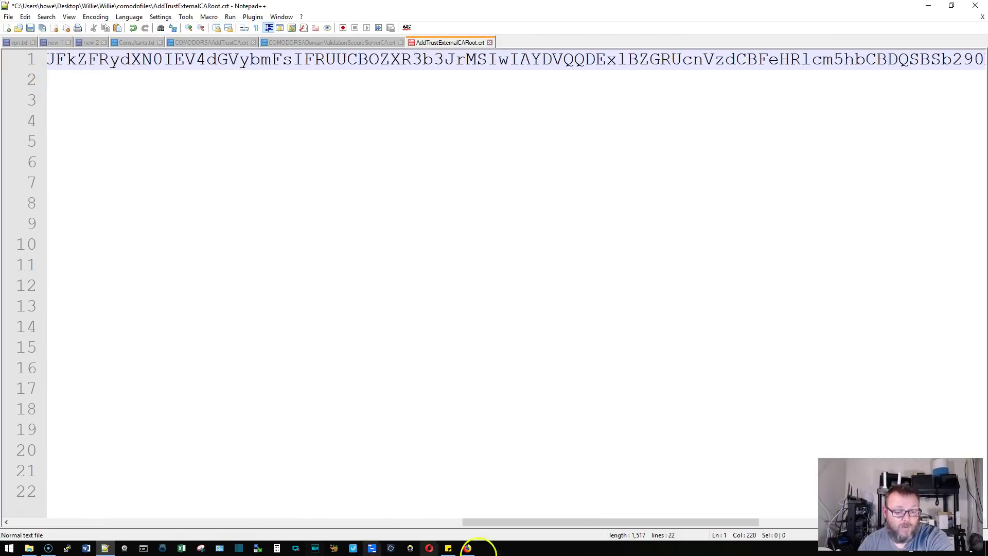
{"action": "left_click_drag", "start_coordinate": [575, 527], "coordinate": [84, 488]}
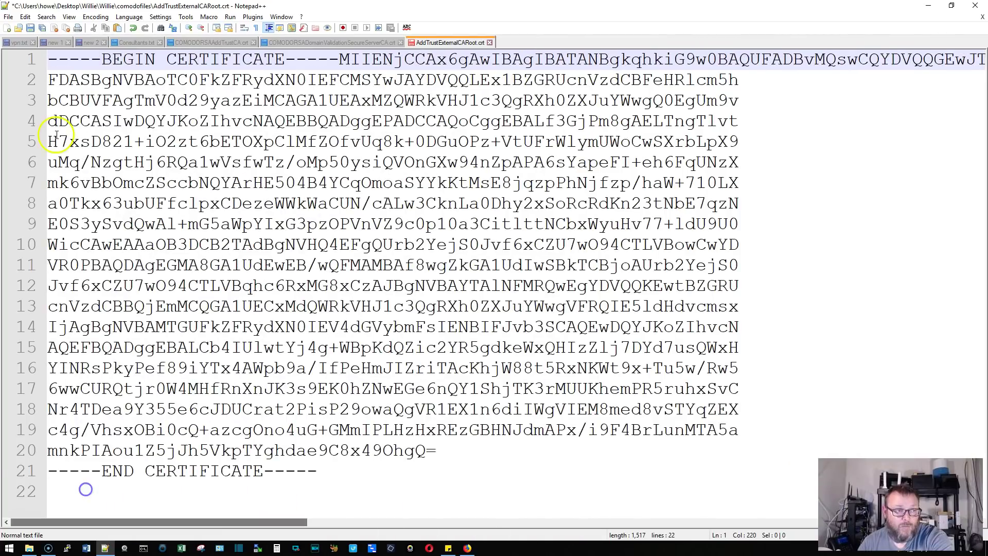
{"action": "left_click", "coordinate": [49, 79]}
{"action": "key", "text": "BackSpace"}
{"action": "key", "text": "End"}
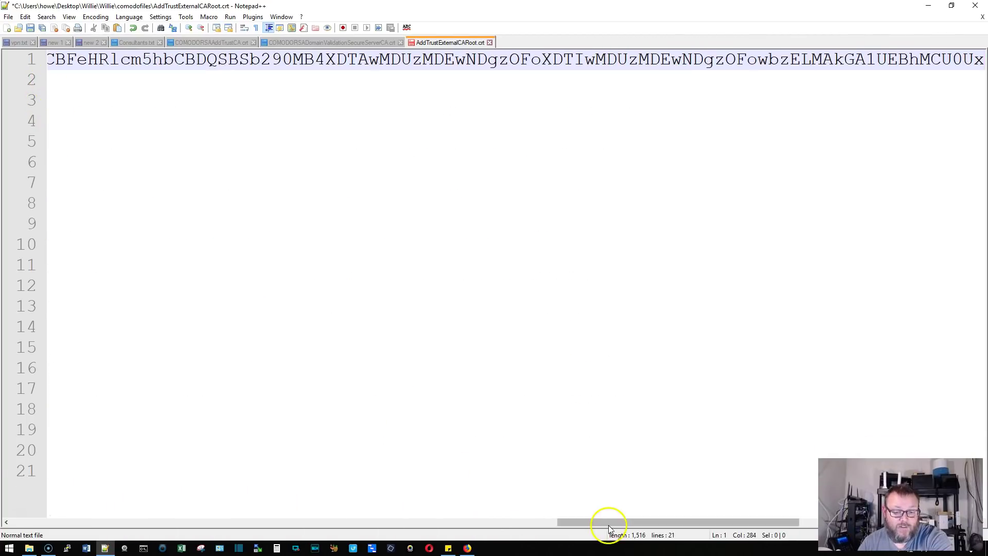
{"action": "left_click_drag", "start_coordinate": [611, 522], "coordinate": [28, 463]}
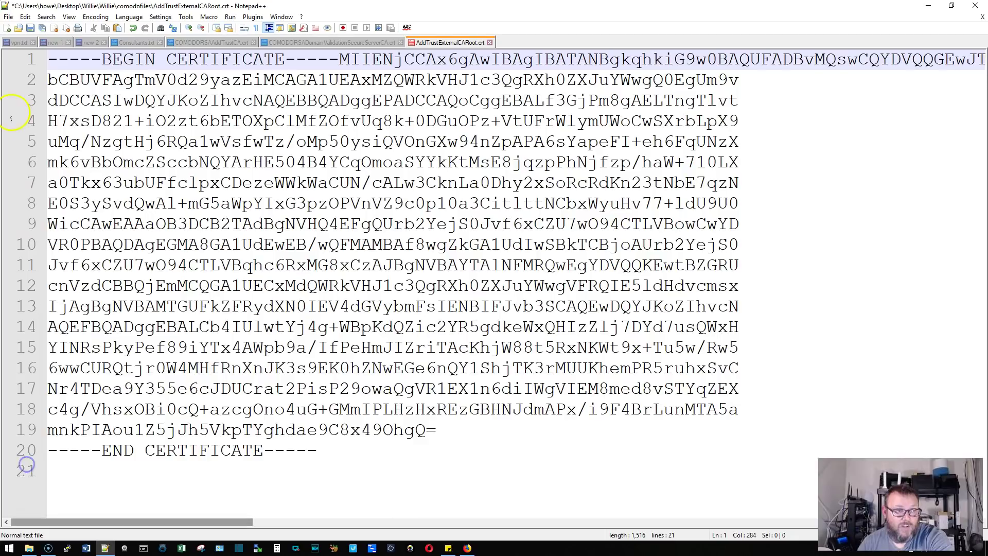
{"action": "left_click", "coordinate": [48, 81]}
{"action": "key", "text": "BackSpace"}
{"action": "key", "text": "End"}
{"action": "left_click_drag", "start_coordinate": [707, 522], "coordinate": [49, 486]}
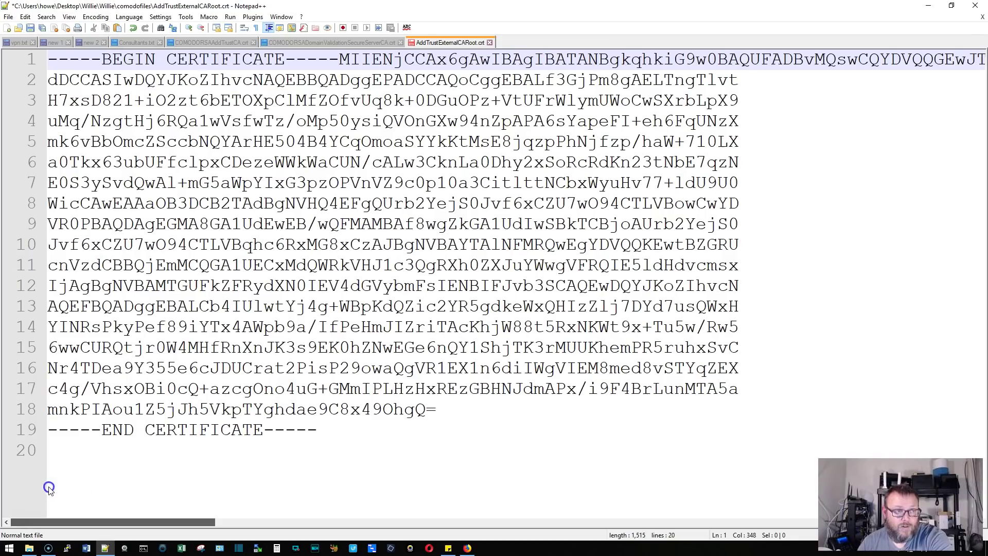
{"action": "left_click", "coordinate": [48, 80]}
{"action": "key", "text": "BackSpace"}
{"action": "key", "text": "End"}
{"action": "left_click_drag", "start_coordinate": [723, 521], "coordinate": [28, 457]}
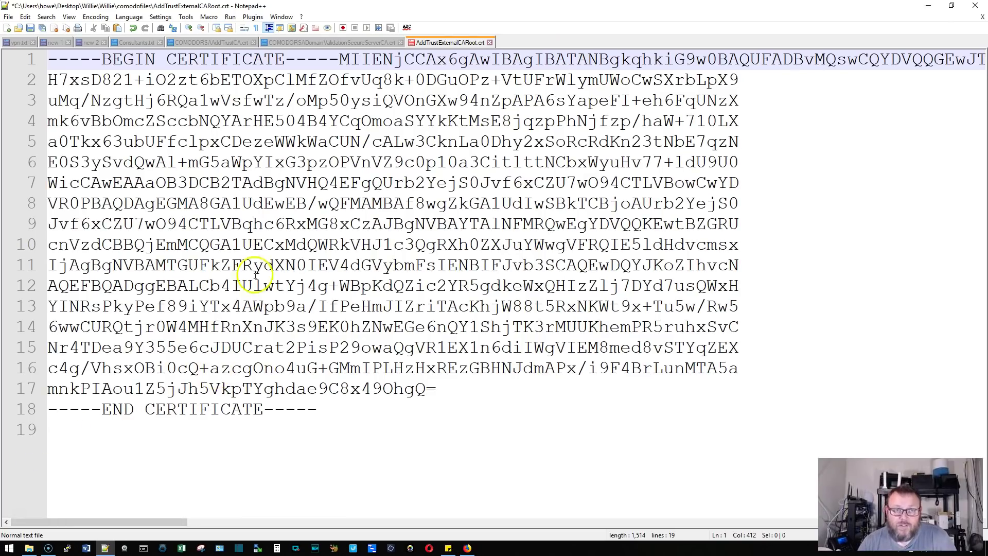
Flip between COMODORSAAddTrustCA.crt and COMODORSADomainValidationSecureServerCA.crt, ending on the latter.
{"action": "left_click", "coordinate": [220, 41]}
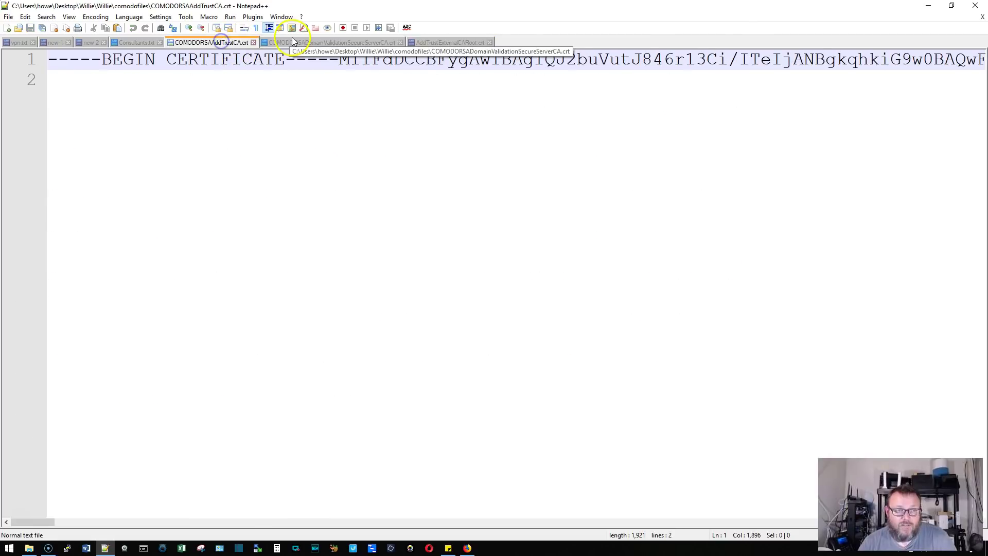
{"action": "left_click", "coordinate": [296, 41]}
{"action": "left_click", "coordinate": [212, 41]}
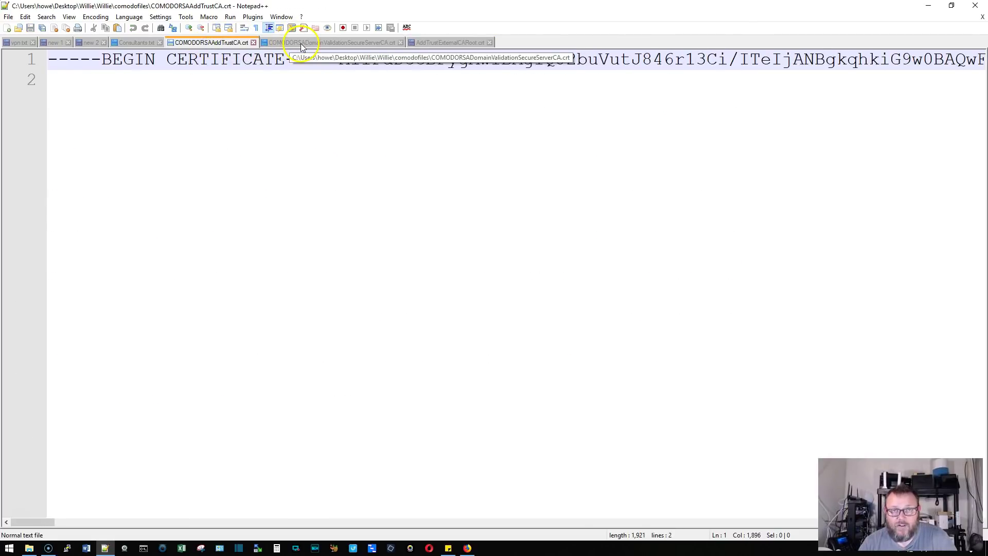
{"action": "left_click", "coordinate": [302, 44]}
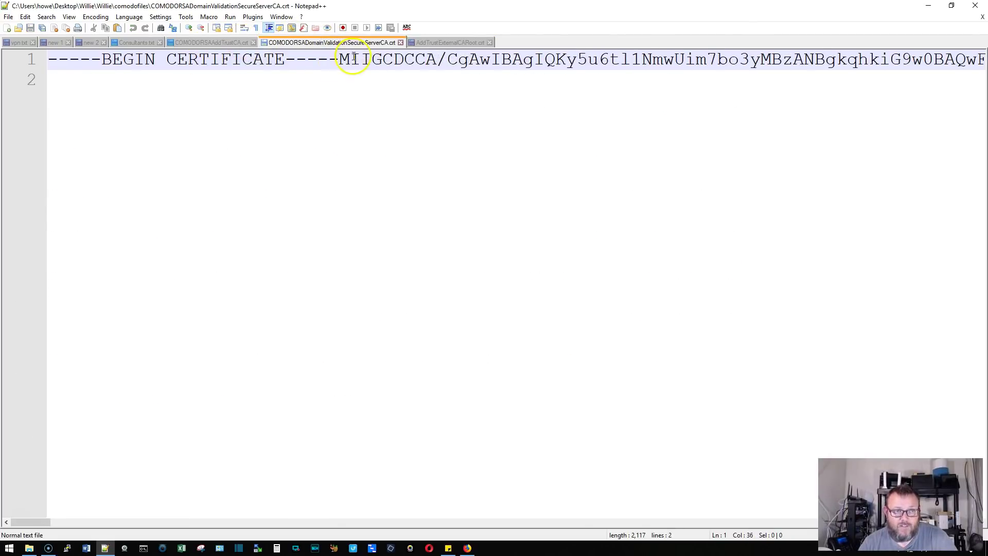